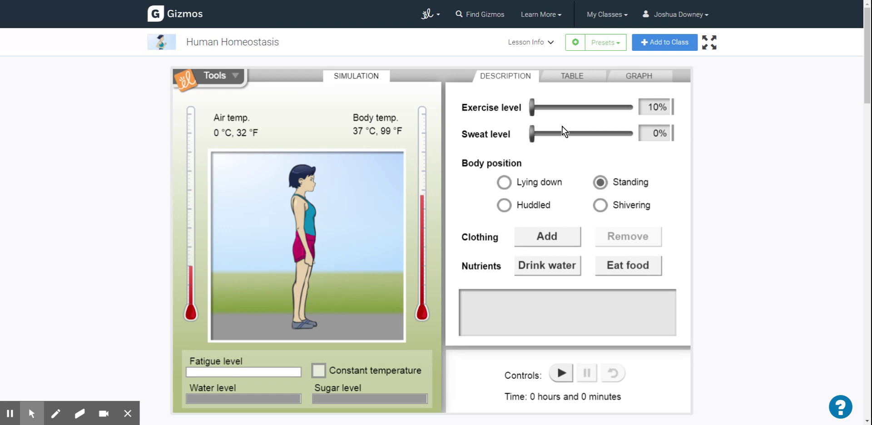
- Set the exercise level to 25% and the sweat level to about 20%
{"action": "mouse_move", "coordinate": [532, 106]}
{"action": "left_mouse_down"}
{"action": "mouse_move", "coordinate": [634, 110]}
{"action": "mouse_move", "coordinate": [516, 108]}
{"action": "left_mouse_up"}
{"action": "left_click", "coordinate": [658, 107]}
{"action": "type", "text": "25"}
{"action": "key", "text": "Tab"}
{"action": "type", "text": "2"}
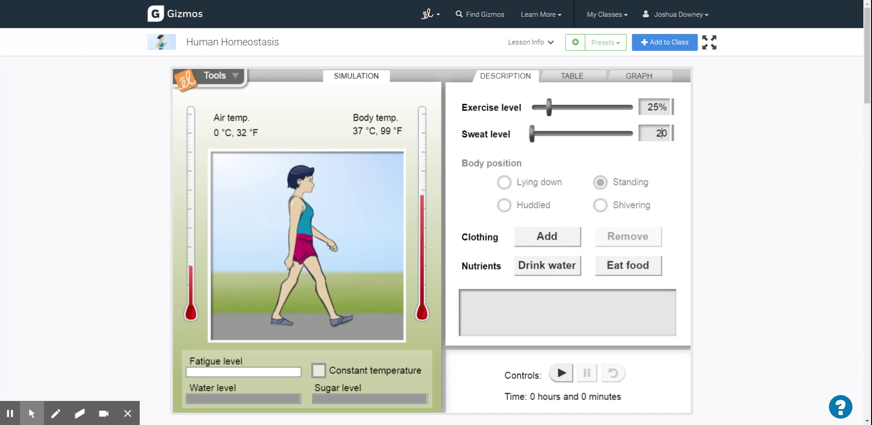
{"action": "left_click", "coordinate": [663, 157]}
{"action": "left_click_drag", "start_coordinate": [553, 137], "coordinate": [551, 136]}
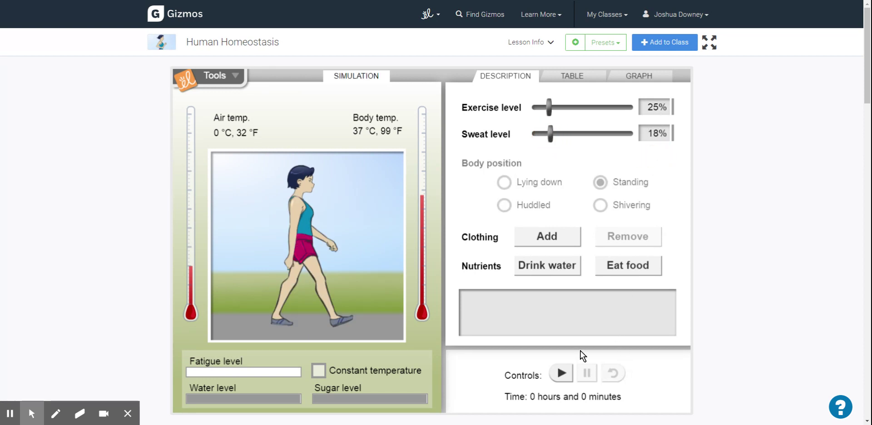
- Briefly run and pause the simulation, then reset it to defaults
{"action": "left_click", "coordinate": [562, 373]}
{"action": "left_click", "coordinate": [587, 373]}
{"action": "left_click", "coordinate": [613, 373]}
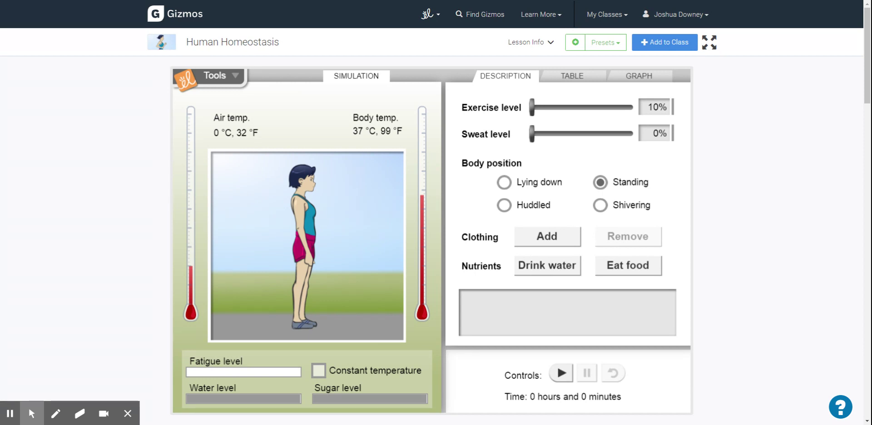
- Try the Lying down, Huddled and Shivering body positions, then return to Standing
{"action": "left_click", "coordinate": [504, 182]}
{"action": "left_click", "coordinate": [504, 205]}
{"action": "left_click", "coordinate": [601, 205]}
{"action": "left_click", "coordinate": [600, 186]}
- Raise exercise to 28%, run the simulation about an hour, then reset it
{"action": "left_click", "coordinate": [533, 105]}
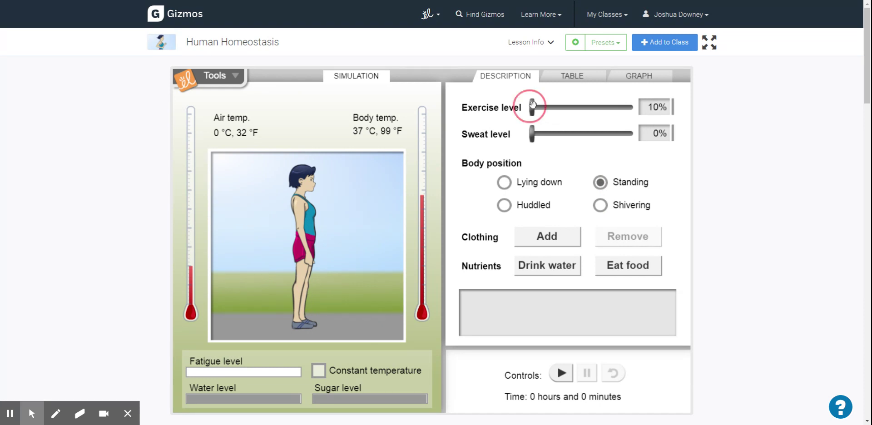
{"action": "mouse_move", "coordinate": [532, 105]}
{"action": "left_mouse_down"}
{"action": "mouse_move", "coordinate": [552, 106]}
{"action": "mouse_move", "coordinate": [533, 109]}
{"action": "left_mouse_up"}
{"action": "left_click", "coordinate": [561, 373]}
{"action": "left_click", "coordinate": [613, 373]}
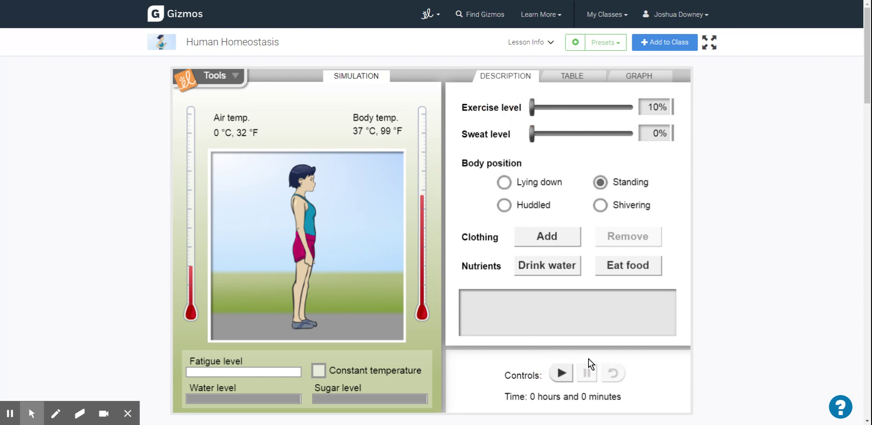
{"action": "left_click", "coordinate": [560, 374]}
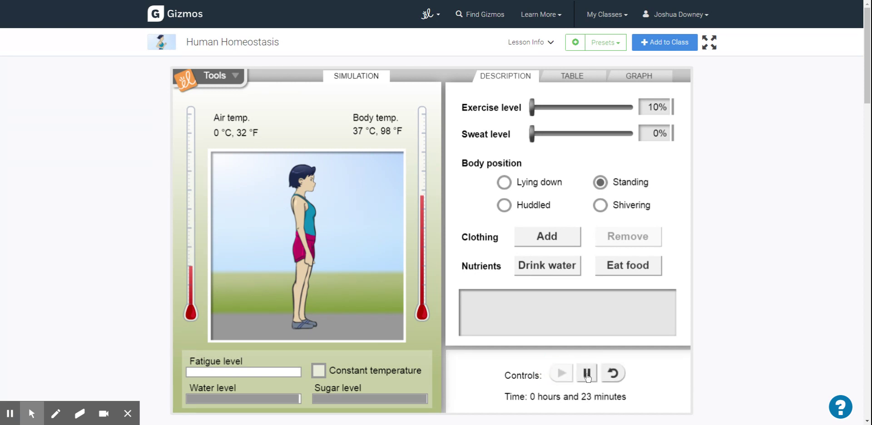
{"action": "left_click", "coordinate": [587, 375]}
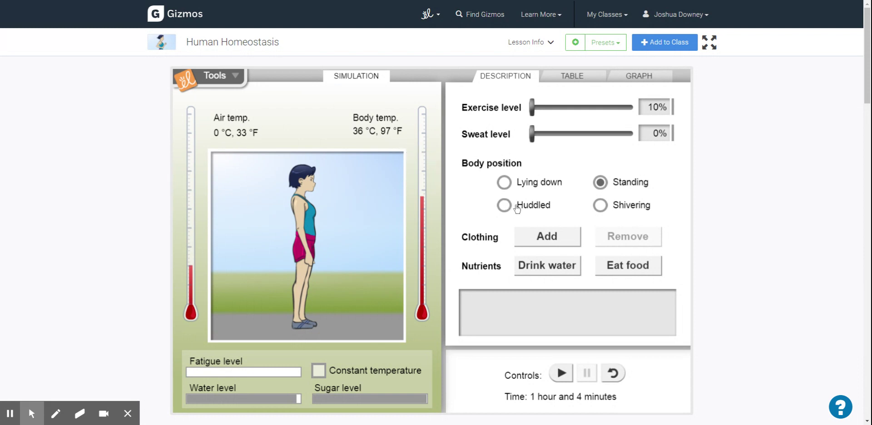
{"action": "left_click", "coordinate": [613, 374]}
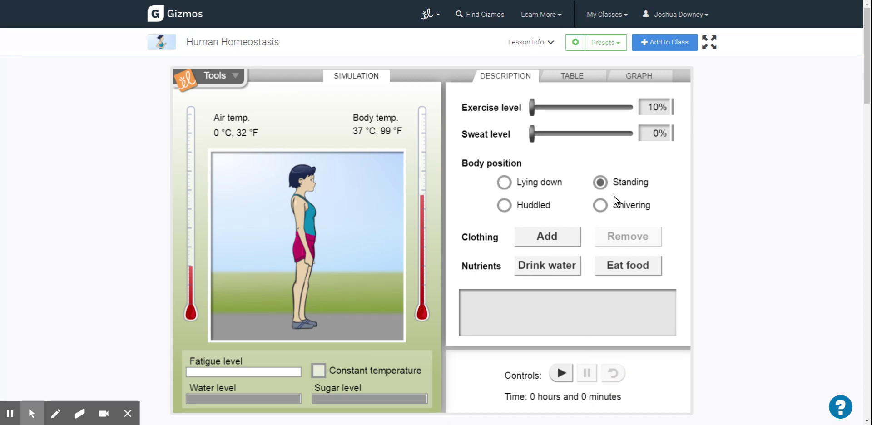
- Set a clothed, Shivering figure with 70% exercise and 70% sweat level
{"action": "left_click", "coordinate": [600, 205]}
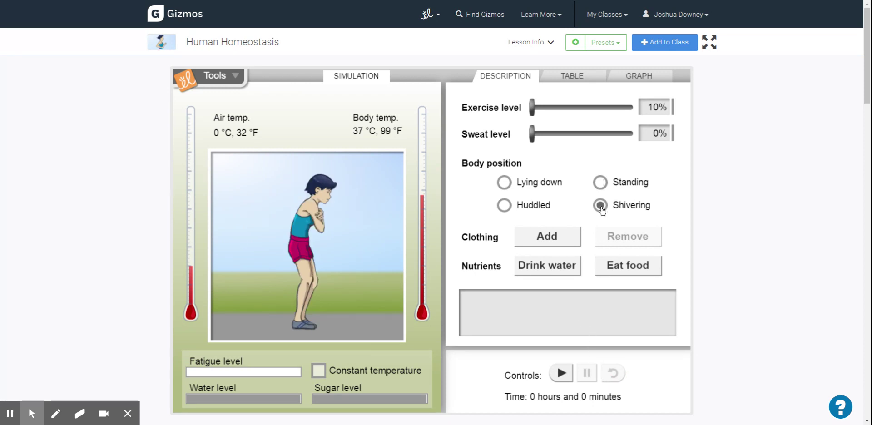
{"action": "left_click", "coordinate": [655, 107]}
{"action": "key", "text": "shift+Right"}
{"action": "key", "text": "shift+Right"}
{"action": "type", "text": "70"}
{"action": "key", "text": "Tab"}
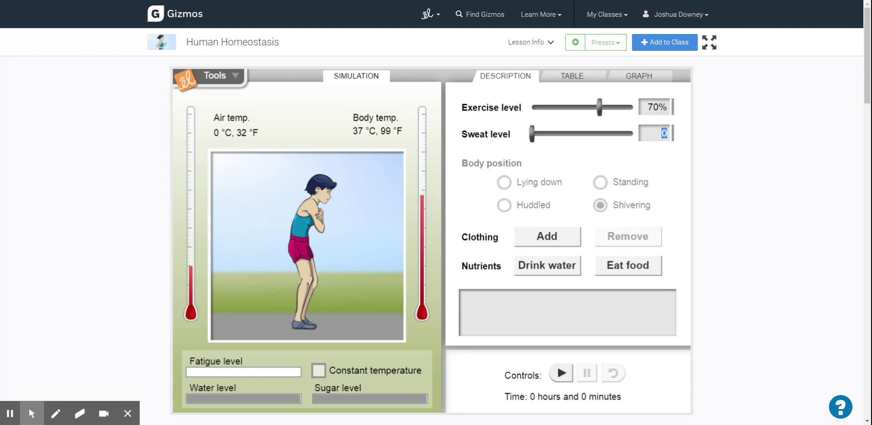
{"action": "type", "text": "70"}
{"action": "left_click", "coordinate": [537, 237]}
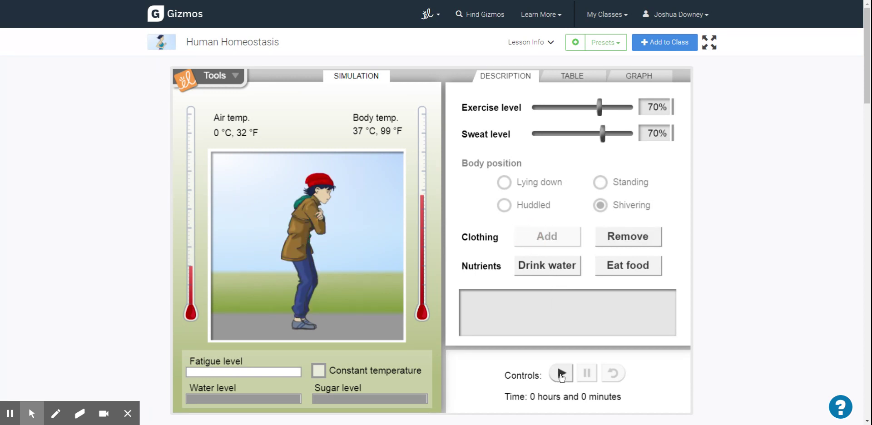
- Run the simulation past 57 minutes to about one hour, then reset to defaults
{"action": "left_click", "coordinate": [562, 374]}
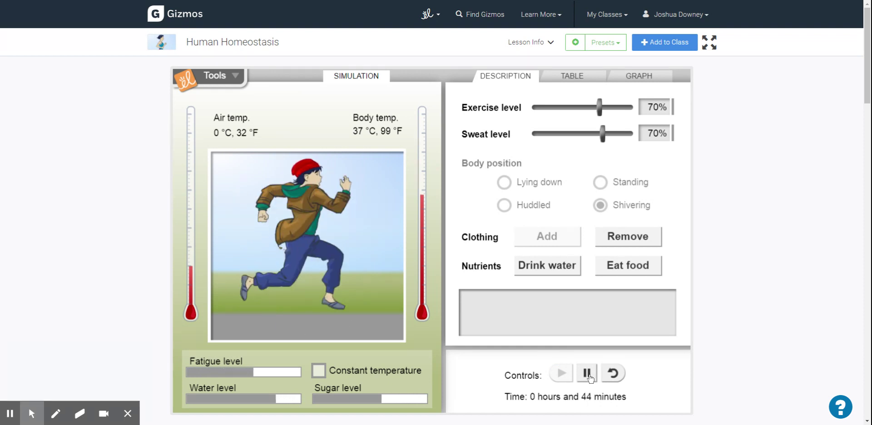
{"action": "left_click", "coordinate": [587, 374]}
{"action": "left_click", "coordinate": [563, 374]}
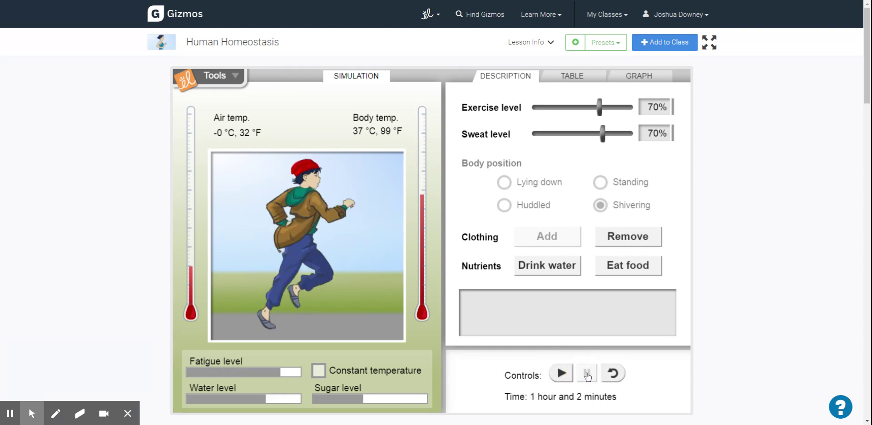
{"action": "left_click", "coordinate": [577, 373]}
{"action": "left_click", "coordinate": [618, 368]}
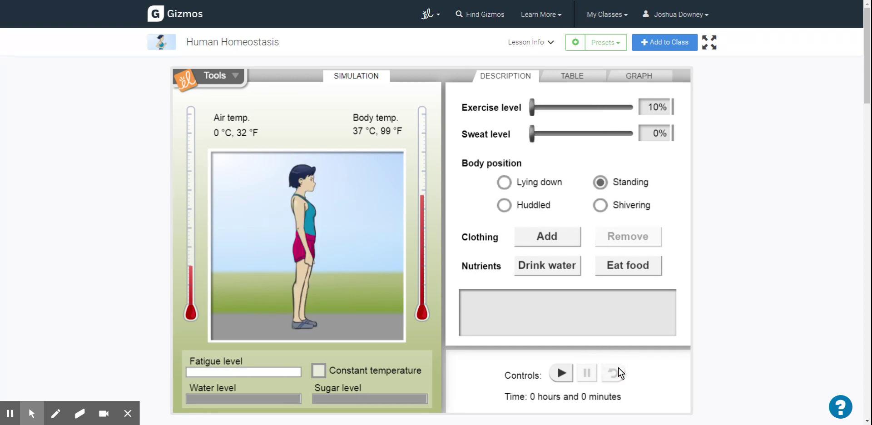